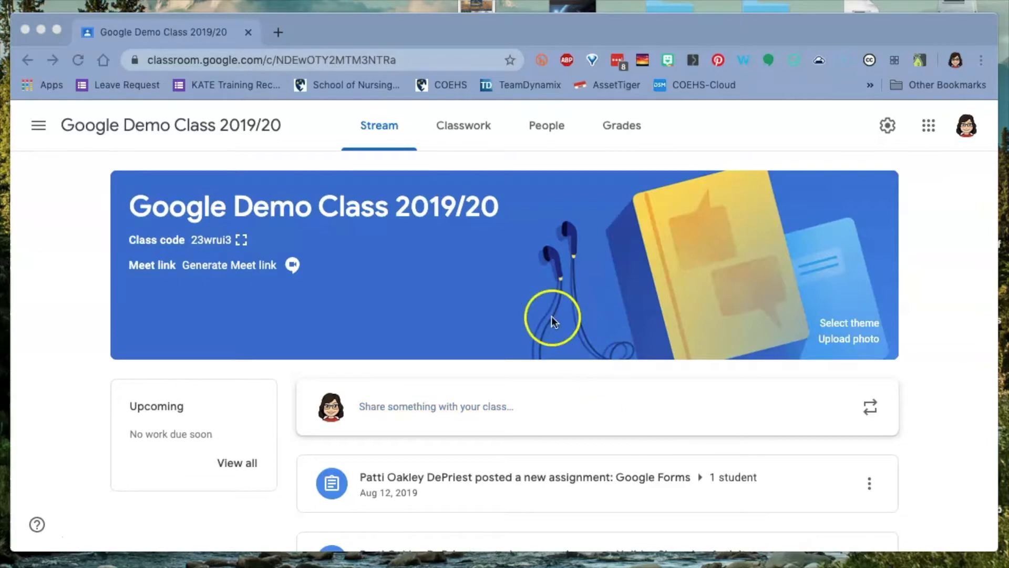
Step: Open the teaching to-do list of work to review and filter it to Google Demo Class 2019/20
left_click(42, 128)
left_click(42, 128)
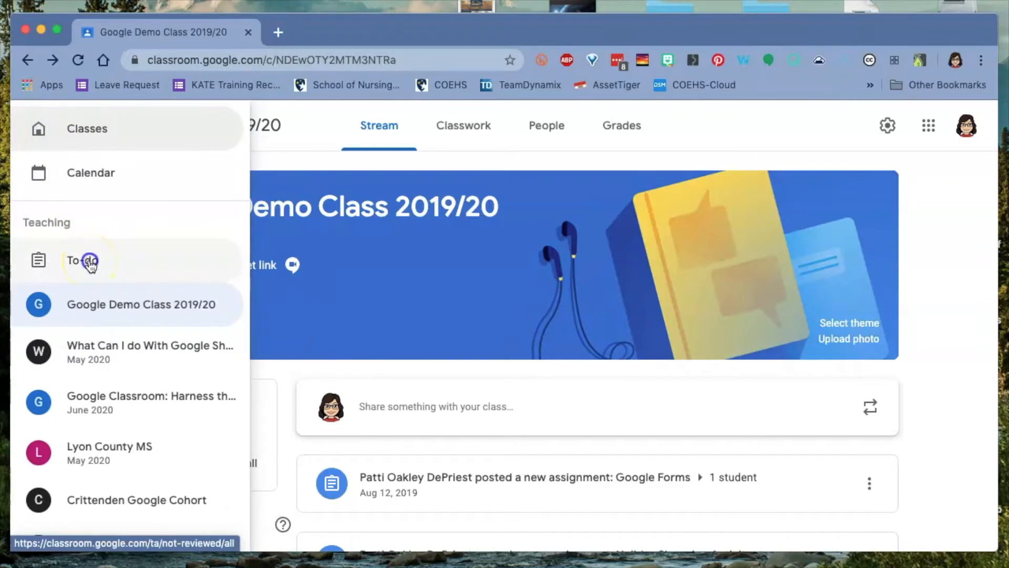
left_click(90, 266)
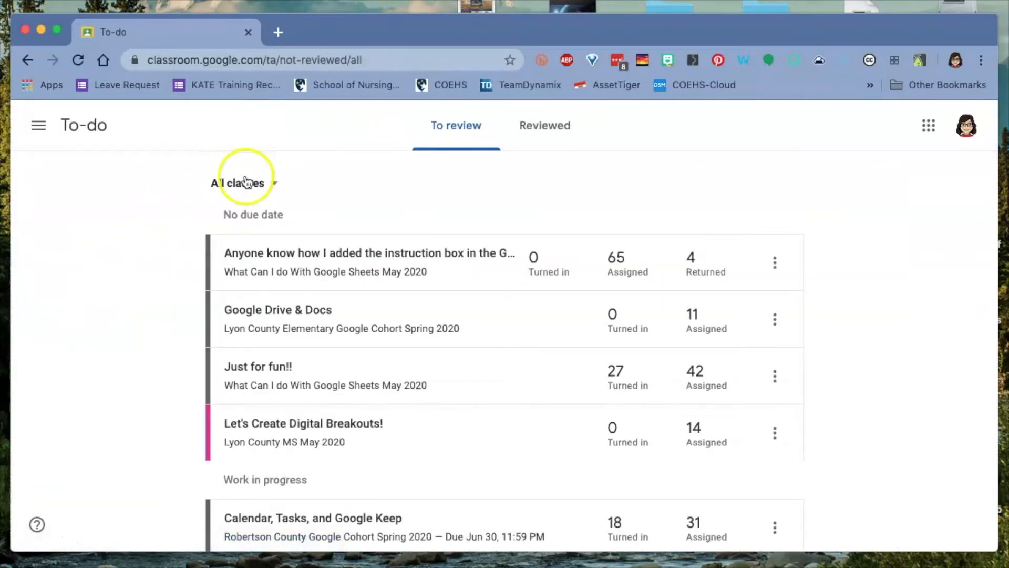
left_click(274, 187)
left_click(286, 242)
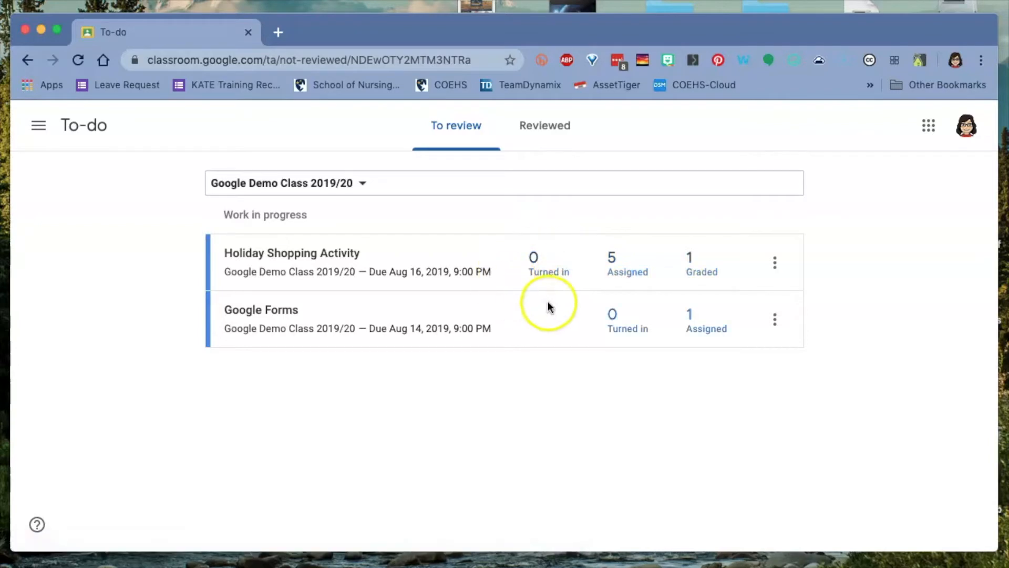
Step: Open the student work for Holiday Shopping Activity, select all students, and clear the selection again
left_click(543, 274)
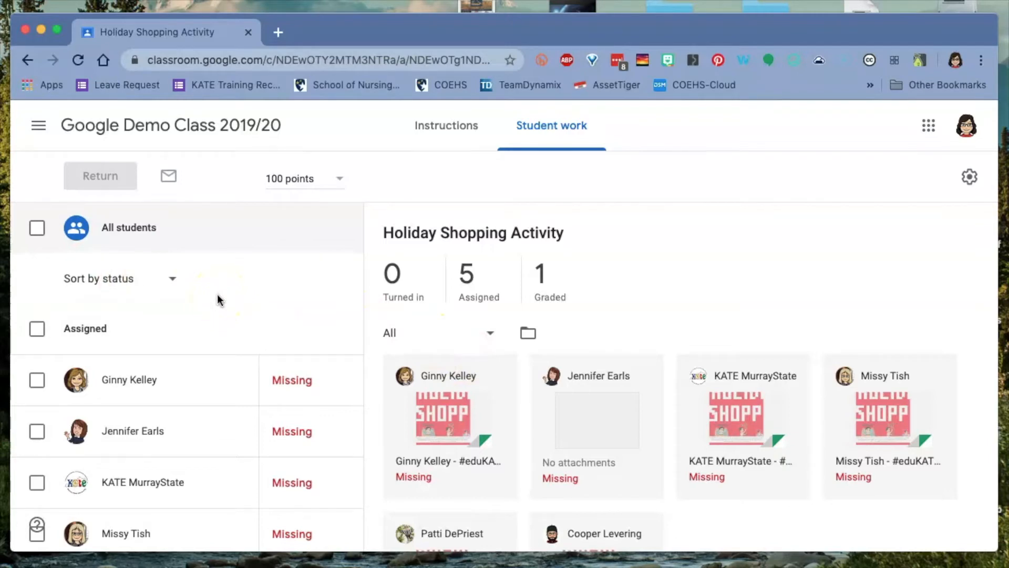
left_click(37, 227)
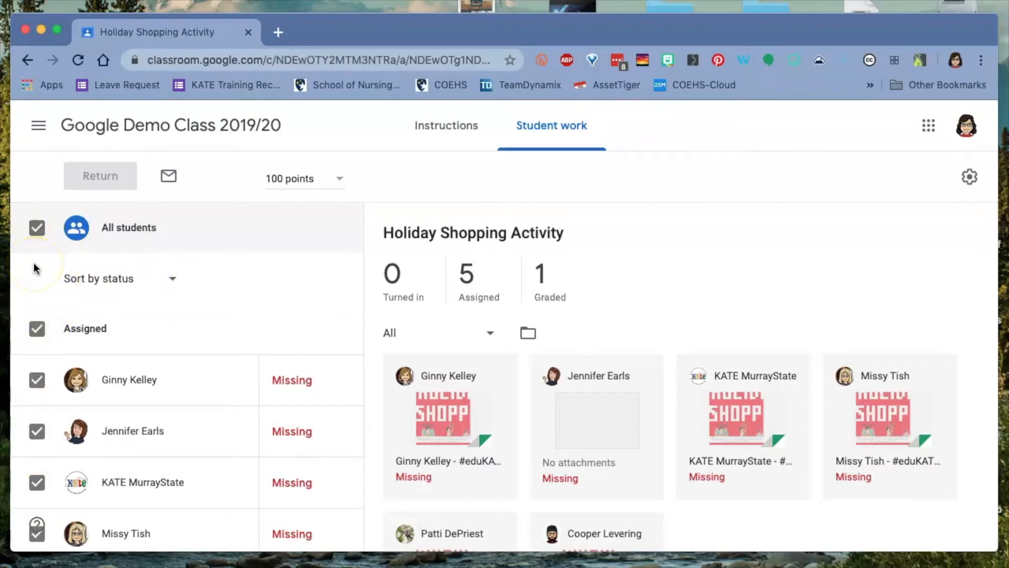
left_click(37, 229)
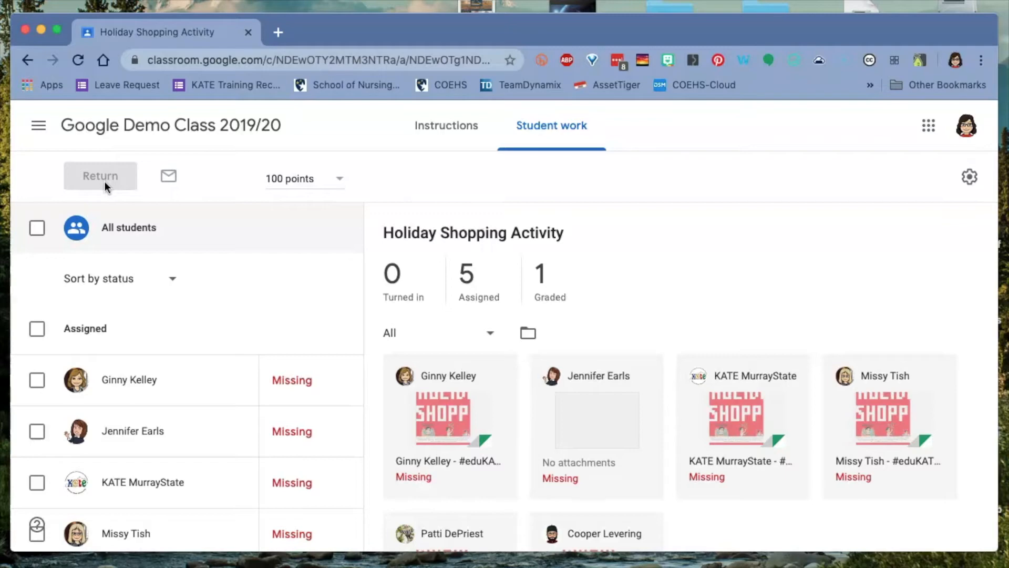
Step: Return to Google Demo Class 2019/20 and view the student roster on its people page
left_click(39, 125)
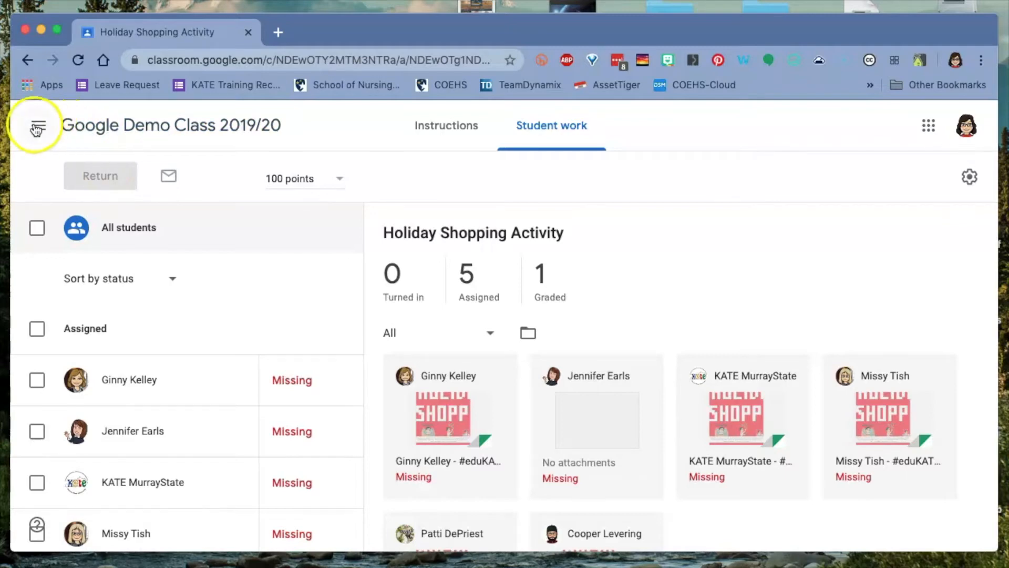
left_click(329, 155)
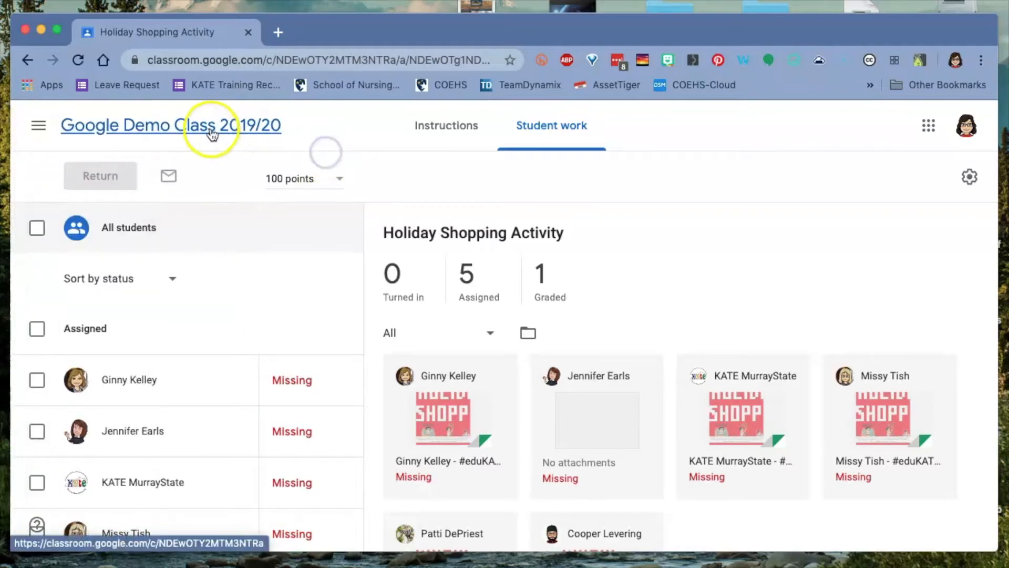
left_click(213, 129)
left_click(457, 154)
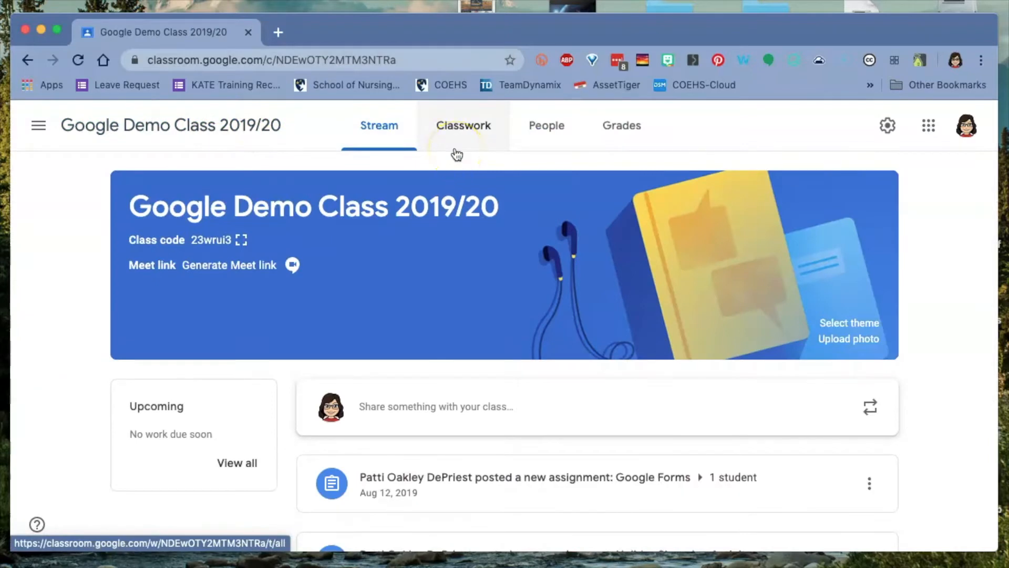
left_click(557, 136)
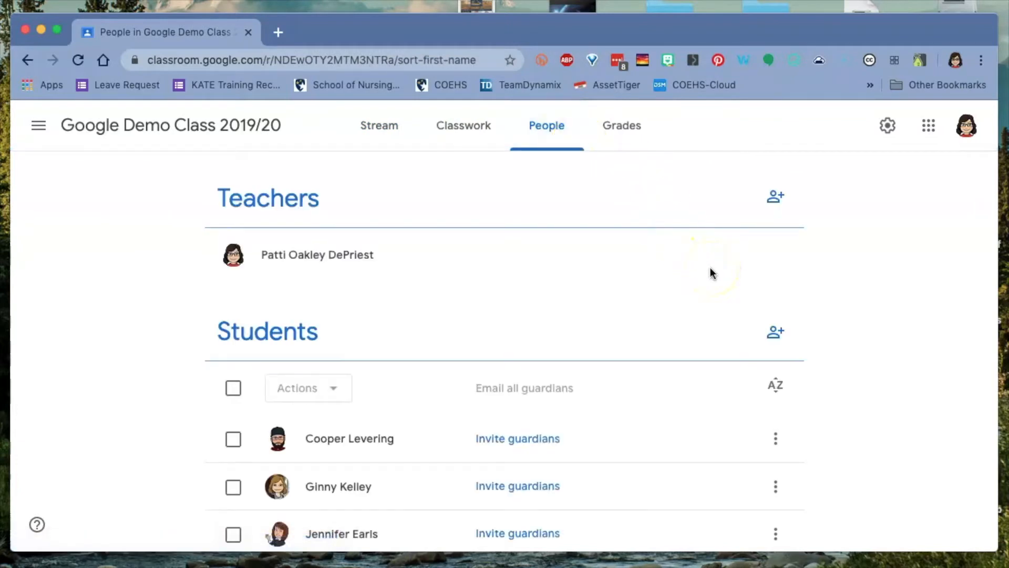
scroll(711, 269, "down", 5)
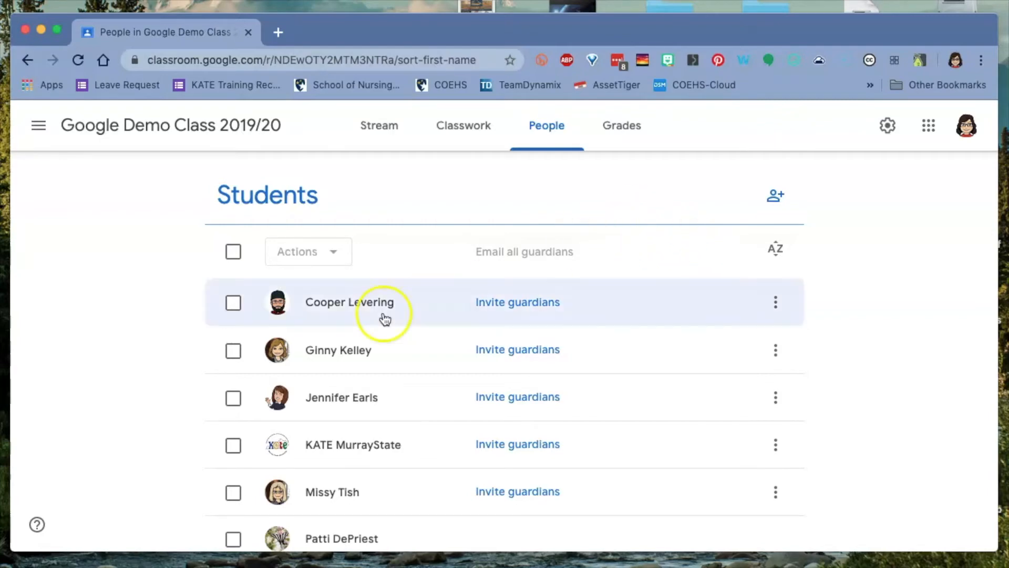
Step: Select all students, view the bulk actions available for them, and clear the selection without applying any
left_click(234, 253)
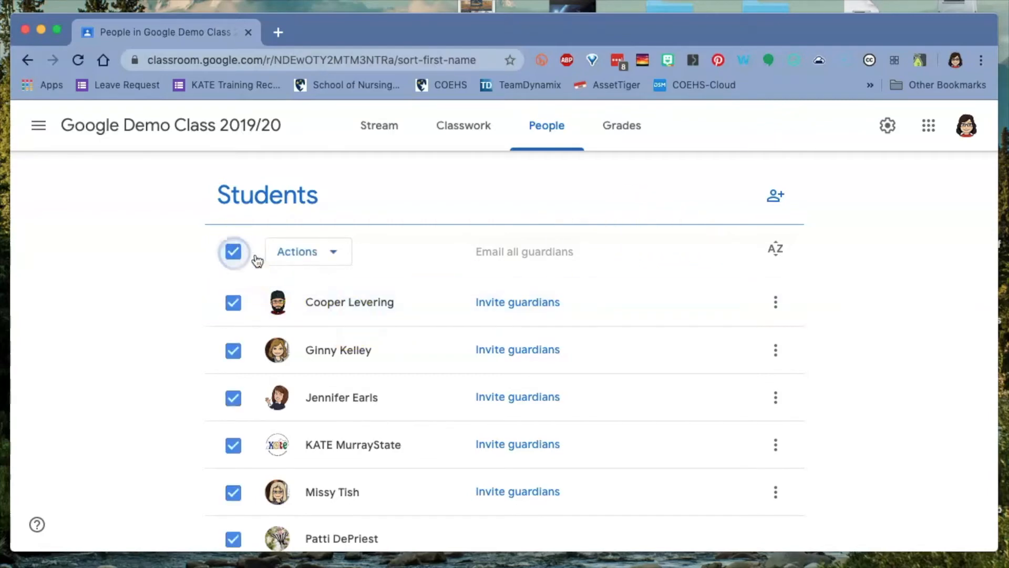
left_click(335, 255)
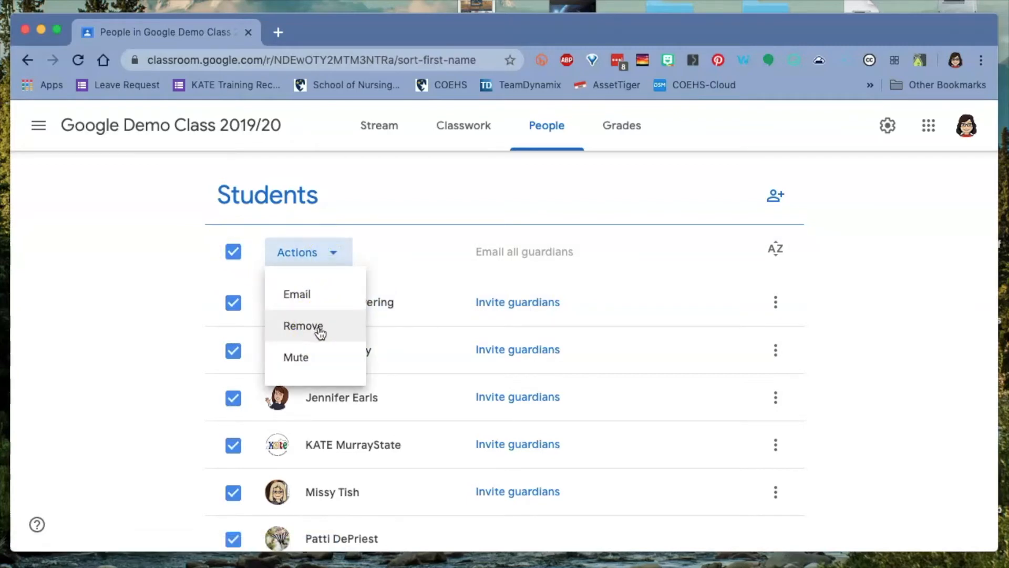
left_click(176, 255)
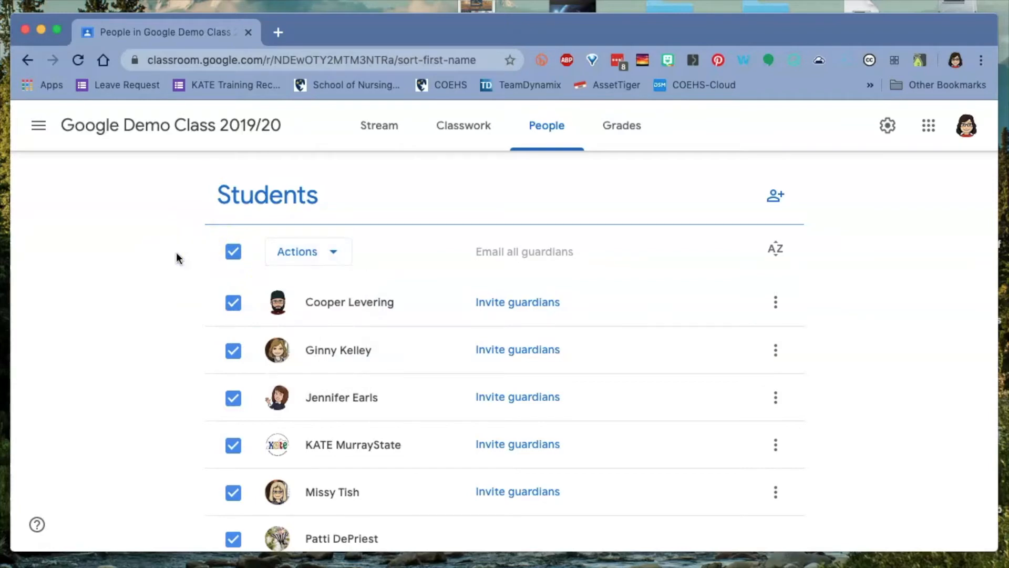
left_click(233, 252)
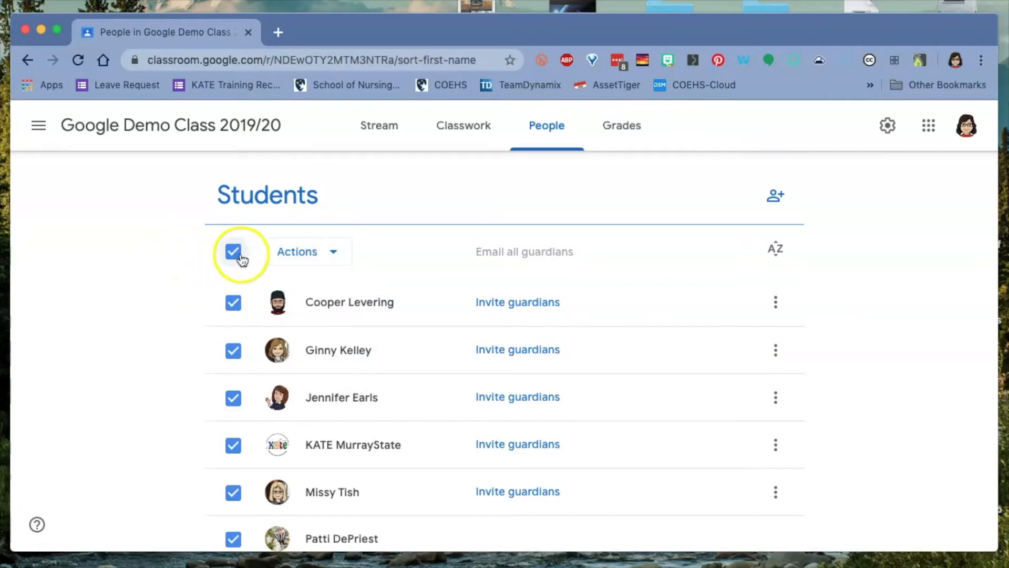
Step: Open Google Demo Class 2019/20 from the overview of all classes and return to the overview
left_click(39, 126)
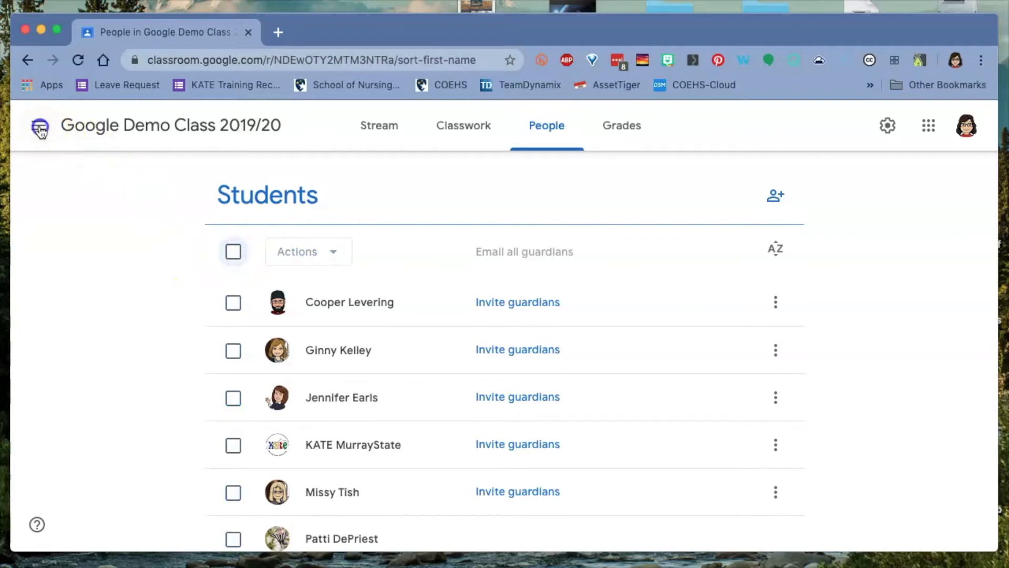
left_click(86, 130)
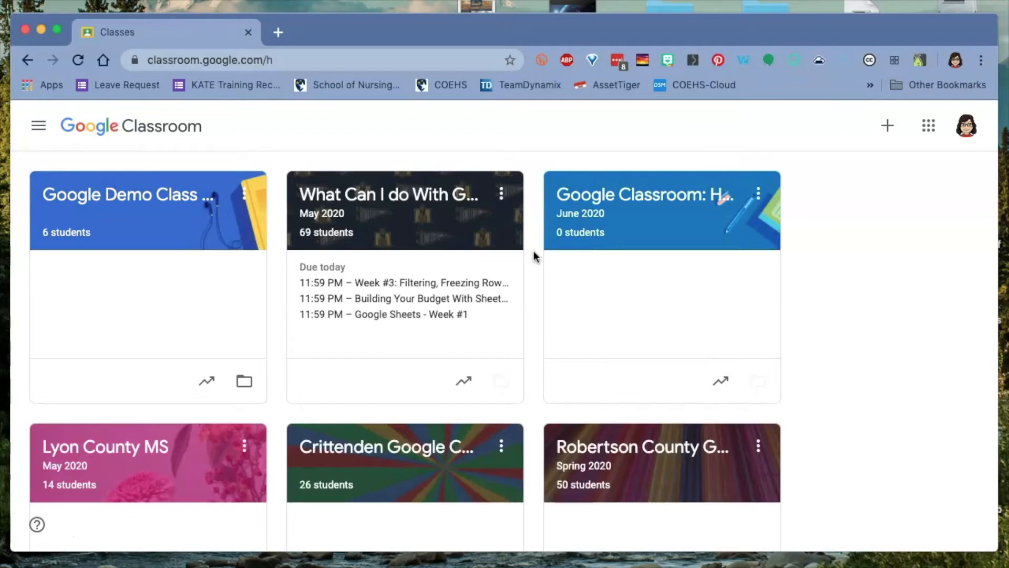
left_click(149, 205)
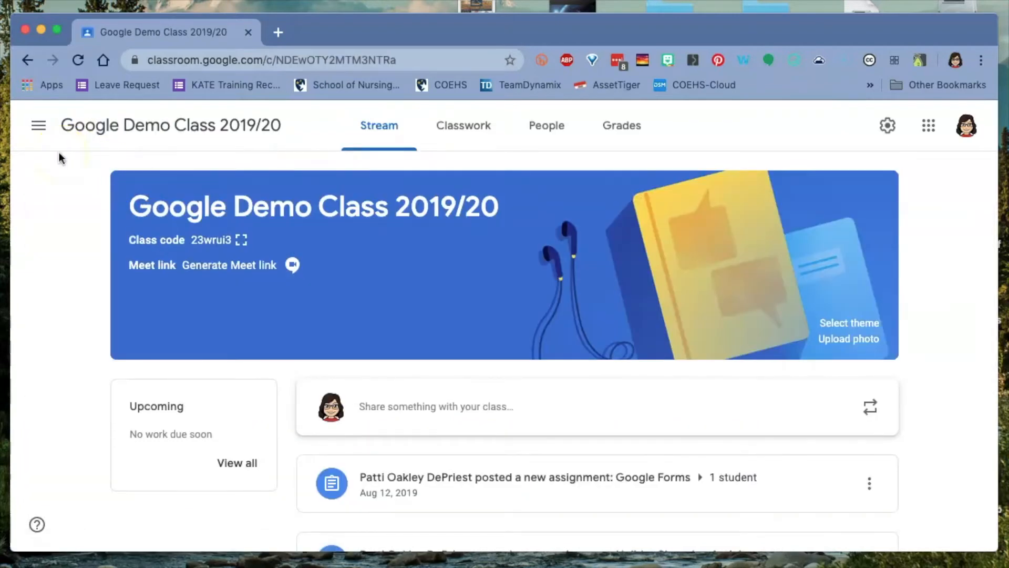
left_click(38, 128)
left_click(107, 131)
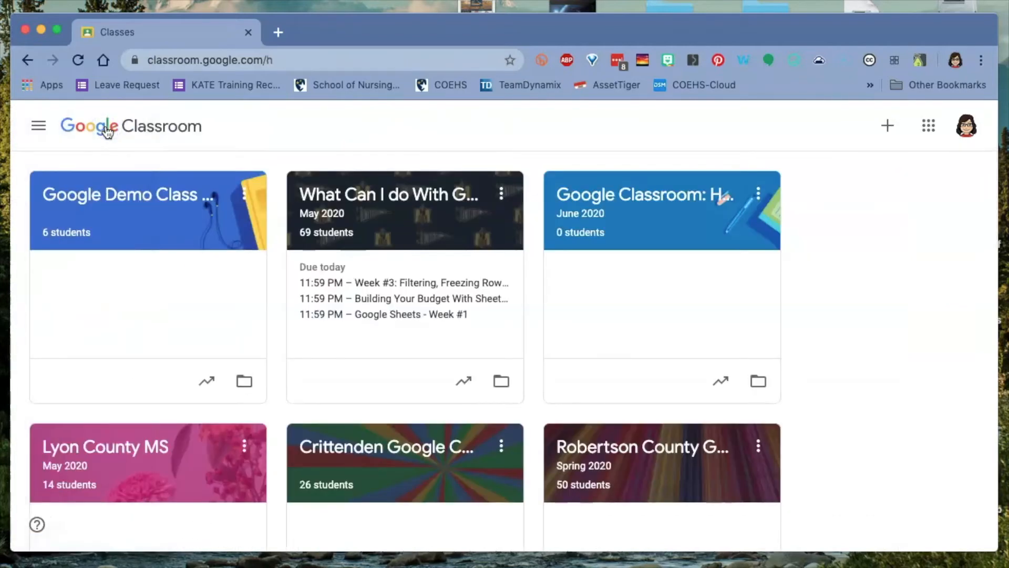
Step: Archive Google Demo Class 2019/20 and confirm the archiving
left_click(246, 195)
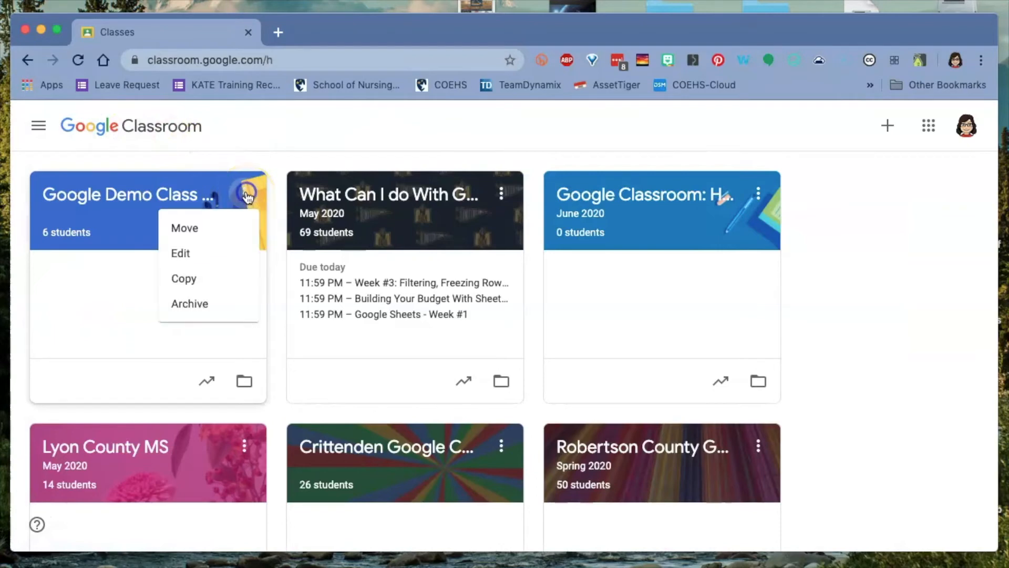
left_click(209, 311)
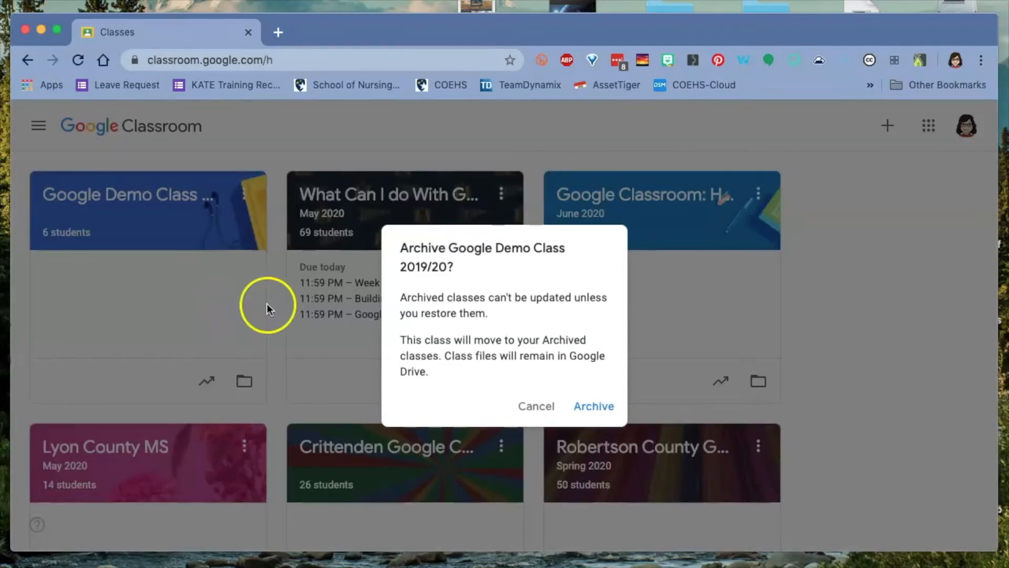
left_click(599, 408)
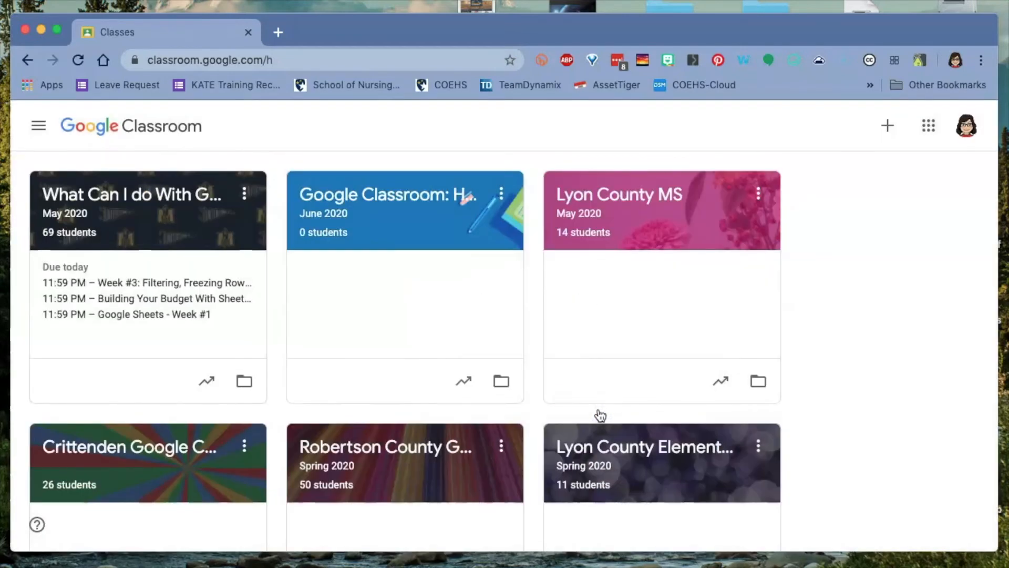
Step: Open the archived classes and view the options available for the archived Google Demo Class 2019/20
left_click(39, 125)
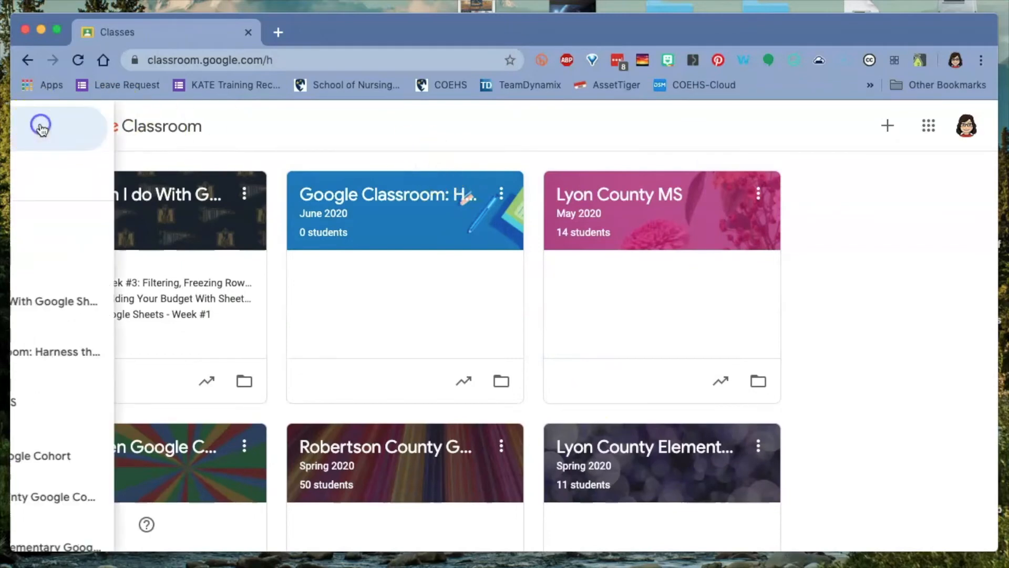
scroll(129, 350, "down", 10)
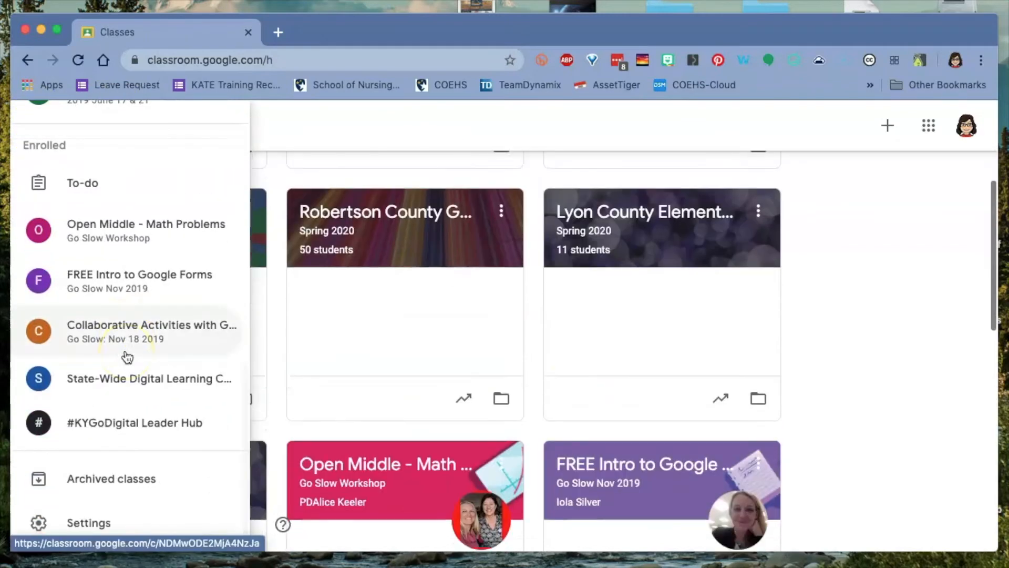
left_click(121, 481)
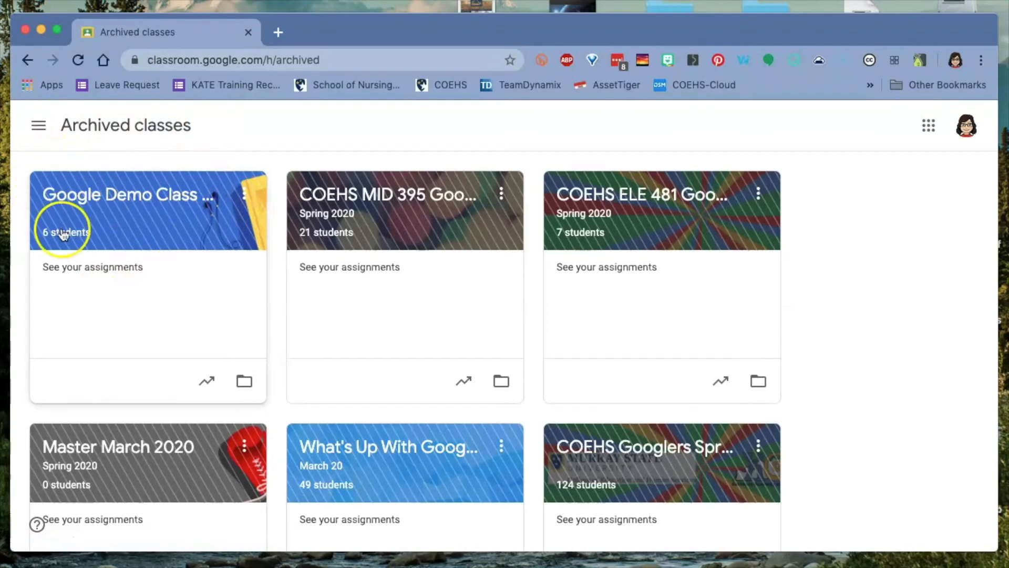
left_click(245, 194)
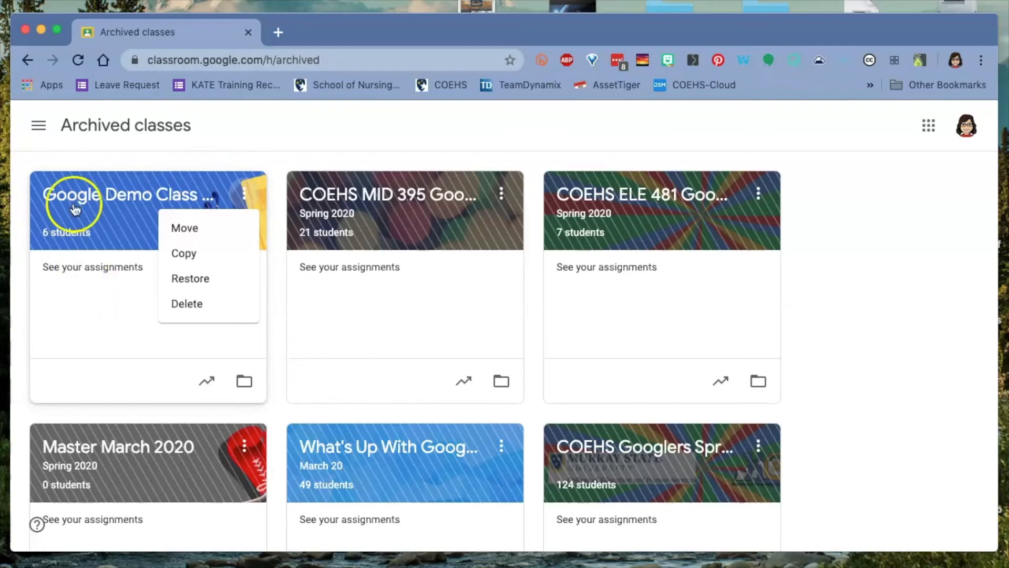
left_click(293, 120)
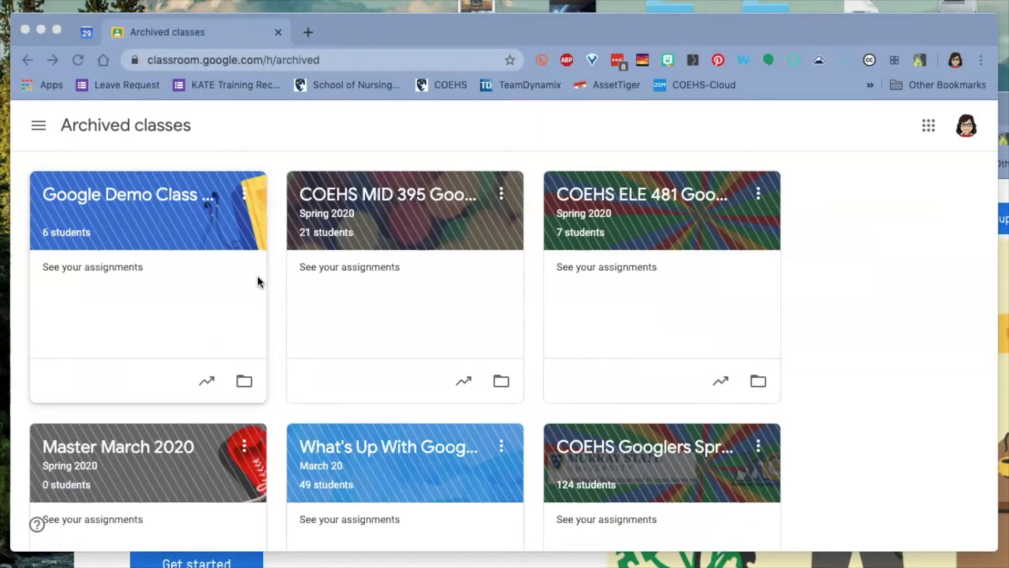
Step: Switch to Google Calendar and hide the COEHS Googlers Spring 2020 and Google Classroom class calendars from the list of own calendars
left_click(88, 34)
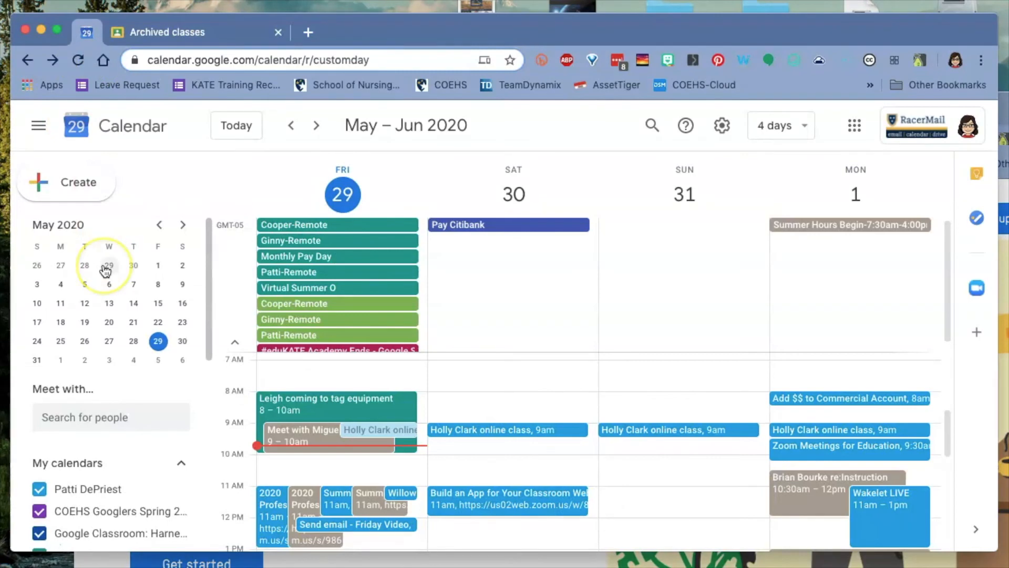
scroll(106, 266, "down", 3)
scroll(105, 268, "down", 1)
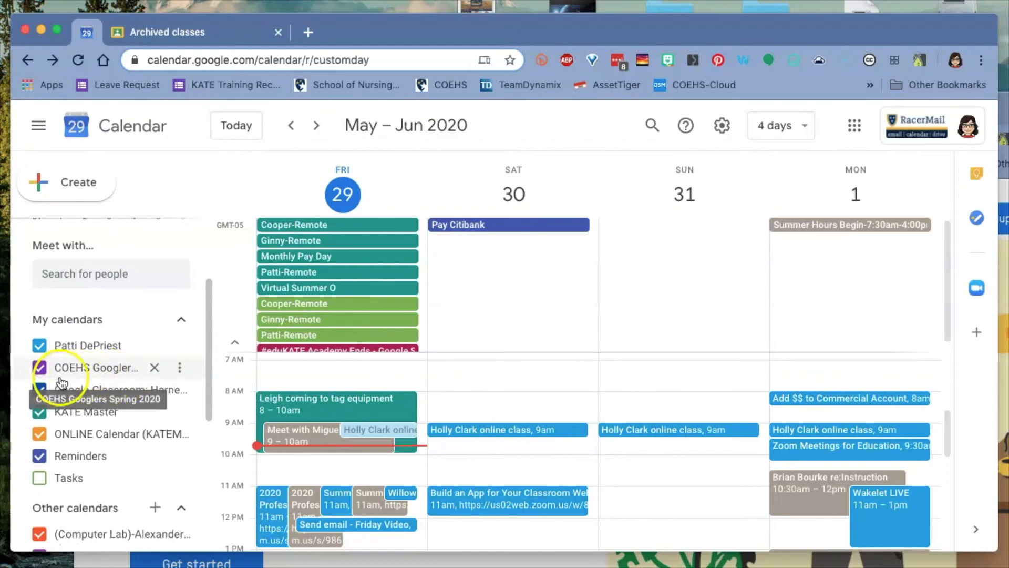
left_click(41, 368)
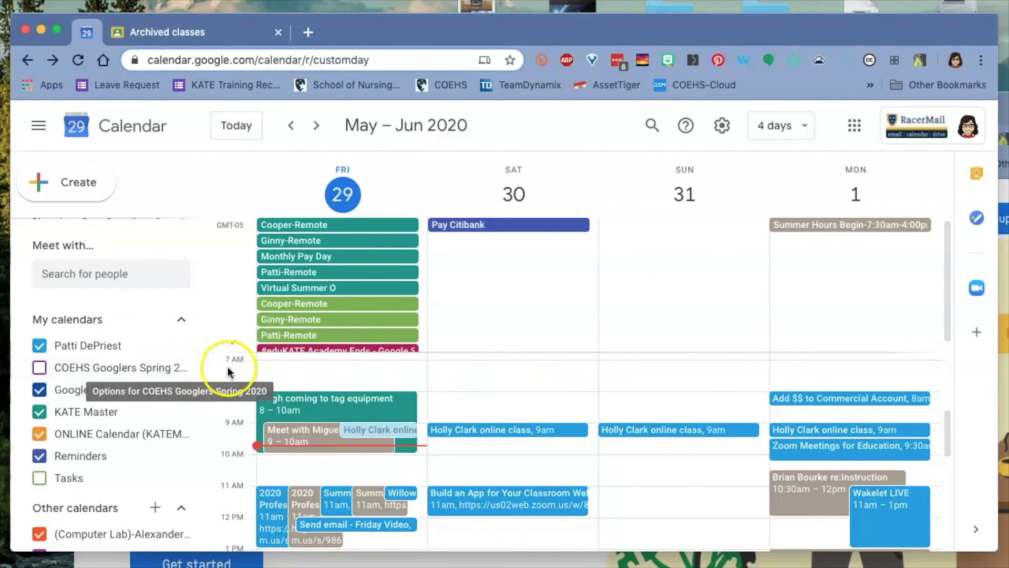
left_click(180, 368)
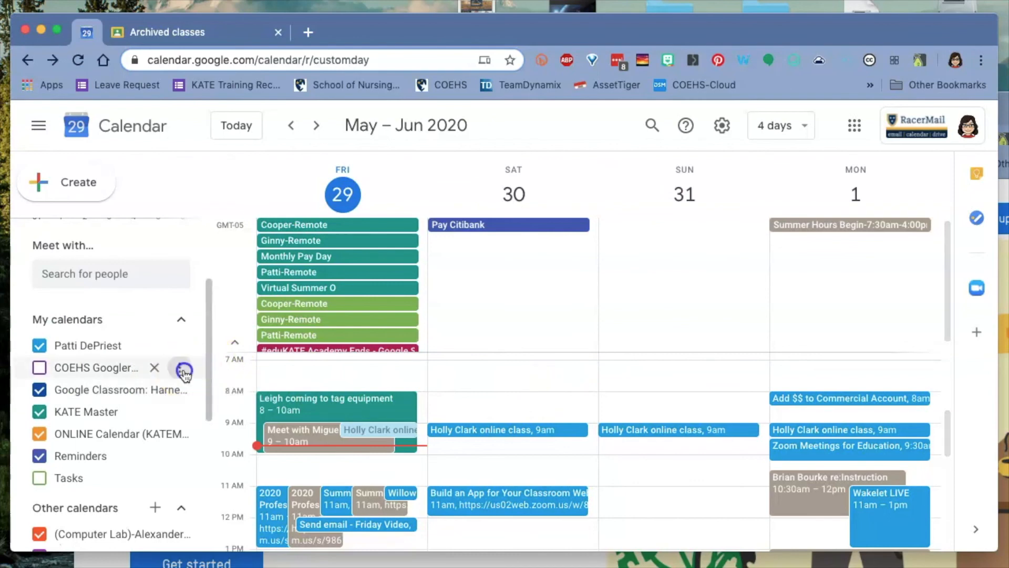
left_click(200, 383)
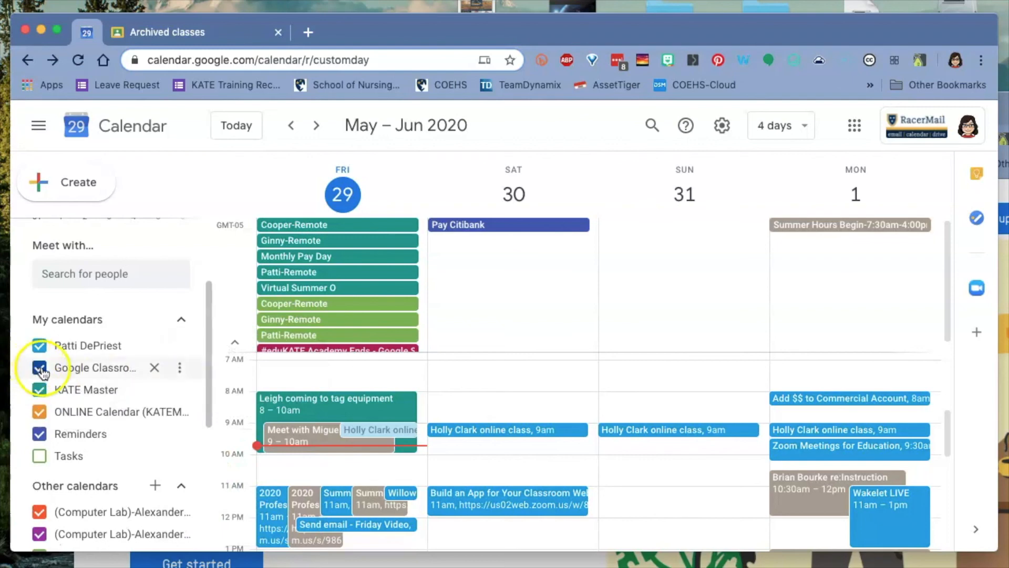
left_click(185, 368)
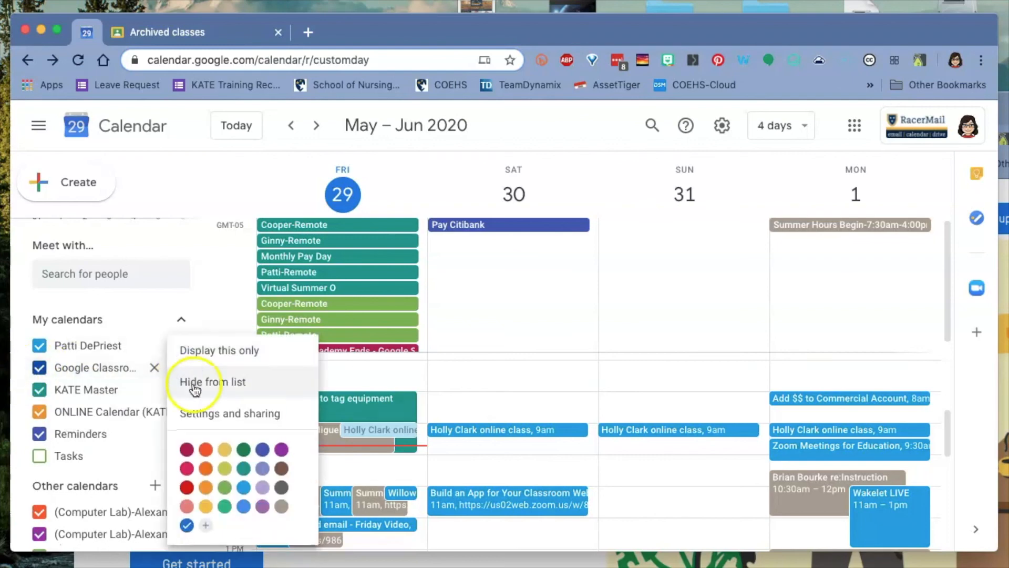
left_click(197, 382)
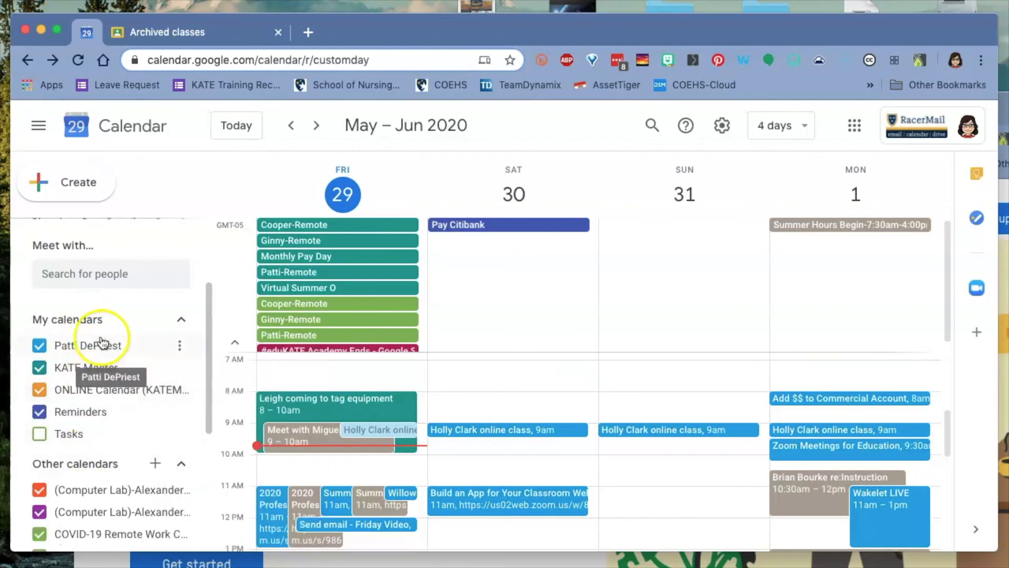